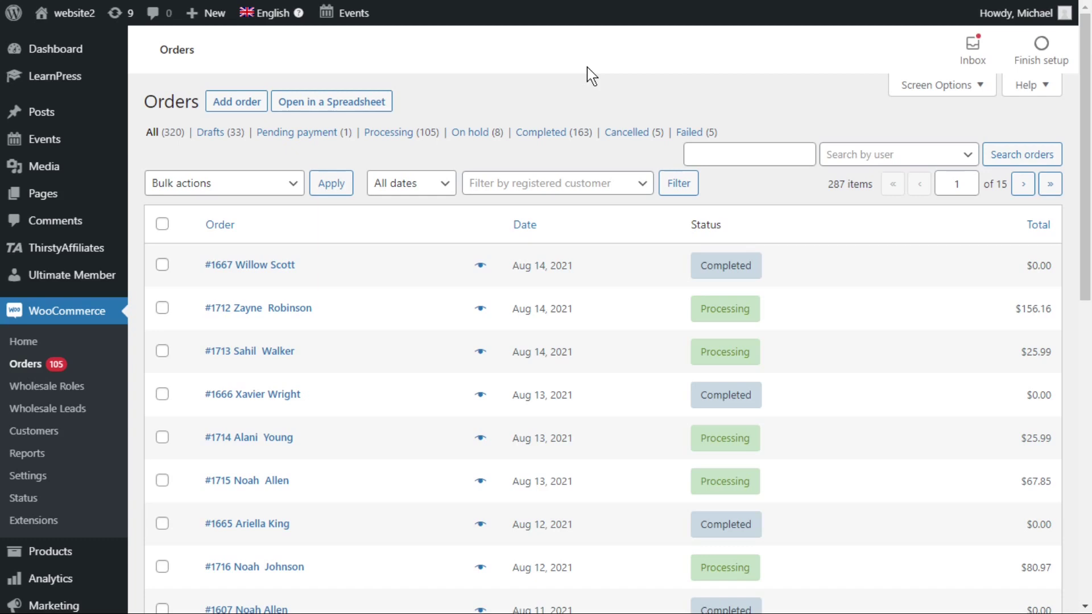
Open WooCommerce orders in WP Sheet Editor's Edit Orders spreadsheet, listing 214 rows
scroll(361, 609, down, 10)
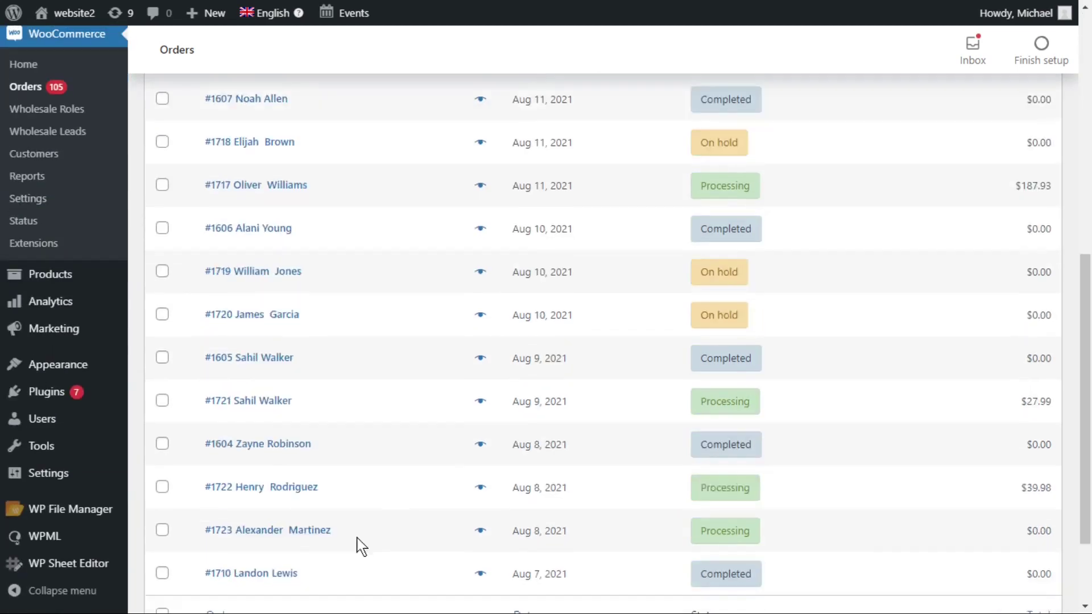
mouse_move(116, 577)
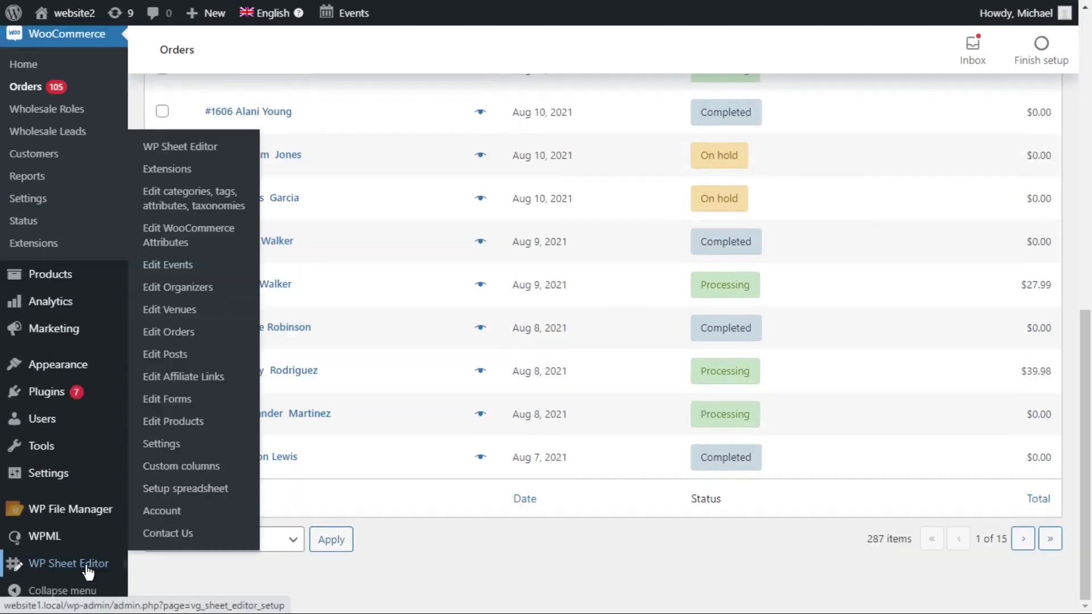
click(170, 331)
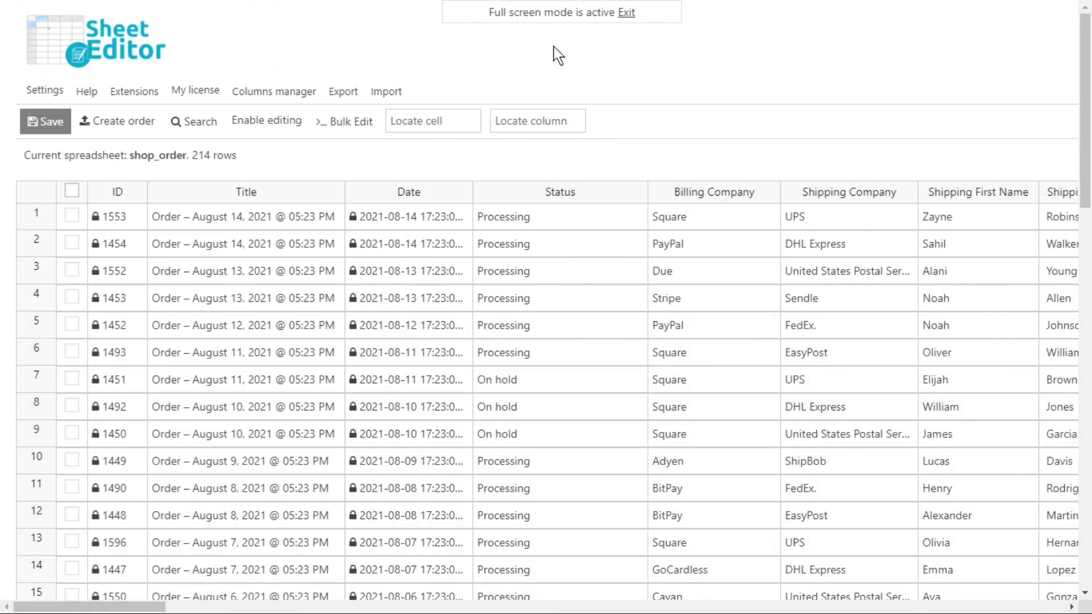
Enable editing in the orders spreadsheet and tick the first eight order rows
click(283, 125)
click(72, 216)
click(72, 243)
click(71, 271)
click(72, 298)
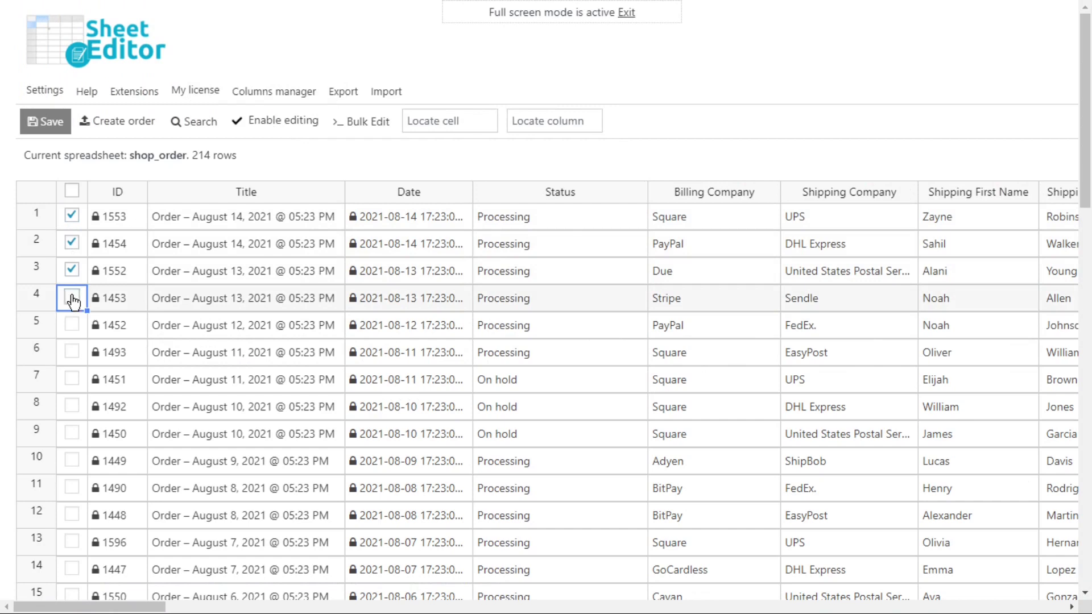
click(72, 325)
click(71, 352)
click(71, 380)
click(72, 406)
Untick all eight order rows so none remain selected
click(71, 407)
click(72, 379)
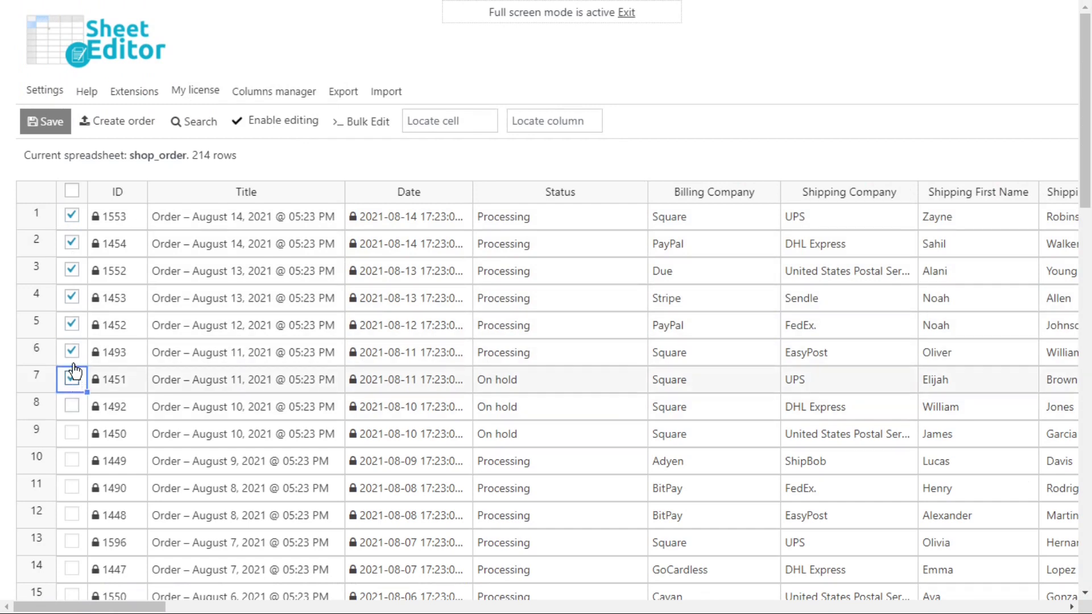
click(72, 352)
click(71, 324)
click(71, 298)
click(72, 271)
click(72, 242)
click(72, 215)
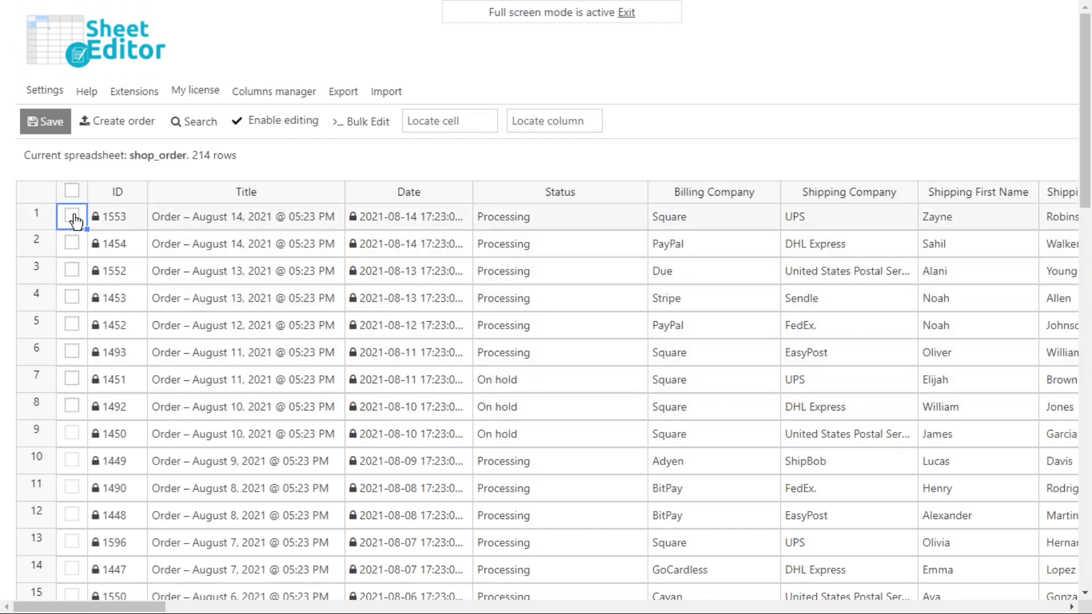
click(196, 123)
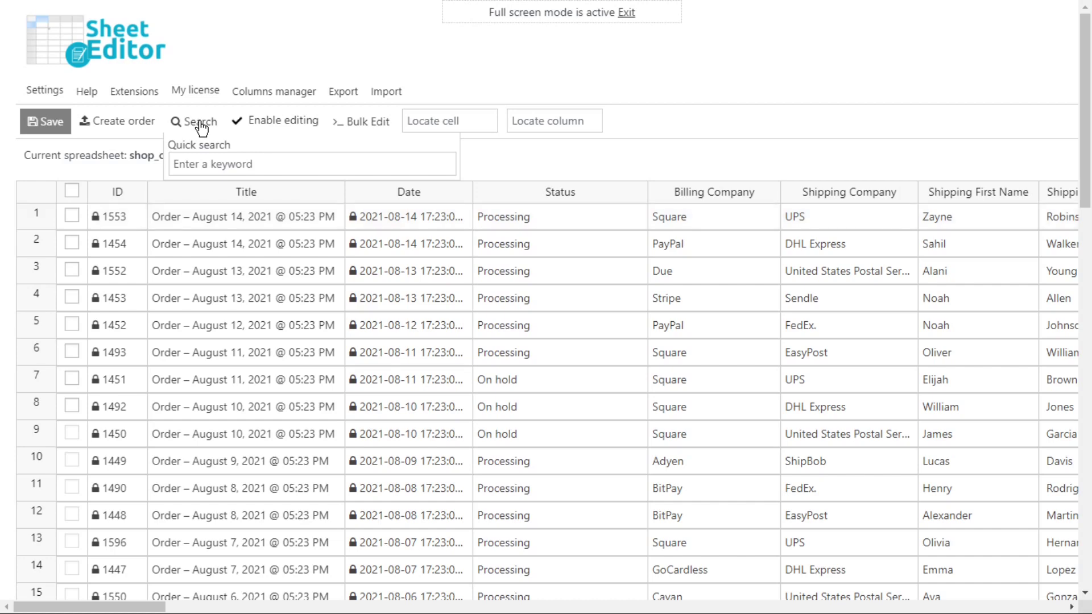
In the order search, enable advanced filters and filter Status to Completed
click(200, 123)
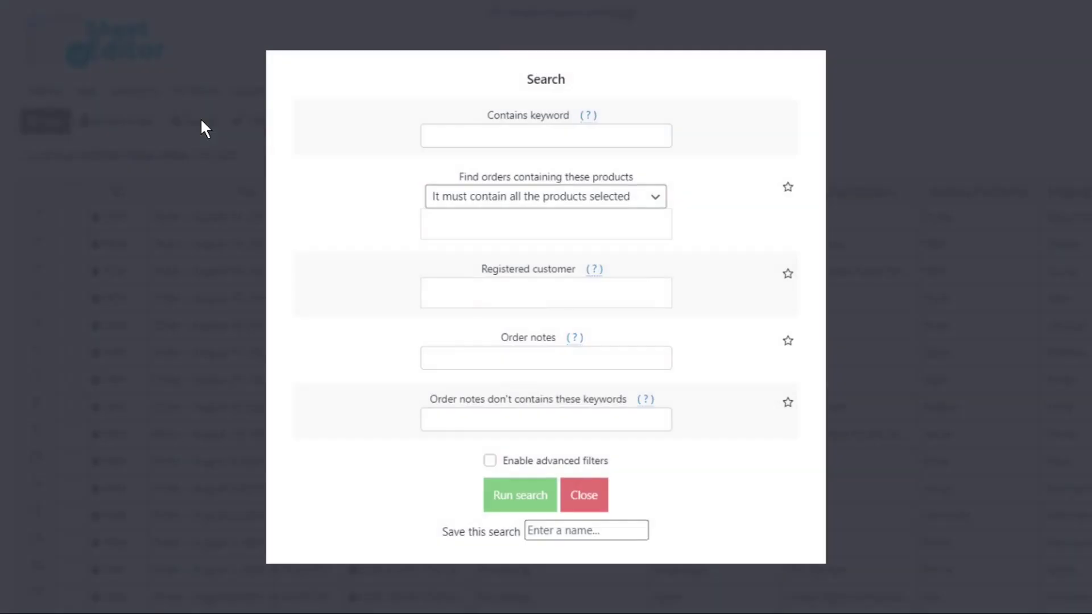
click(489, 460)
scroll(473, 463, down, 6)
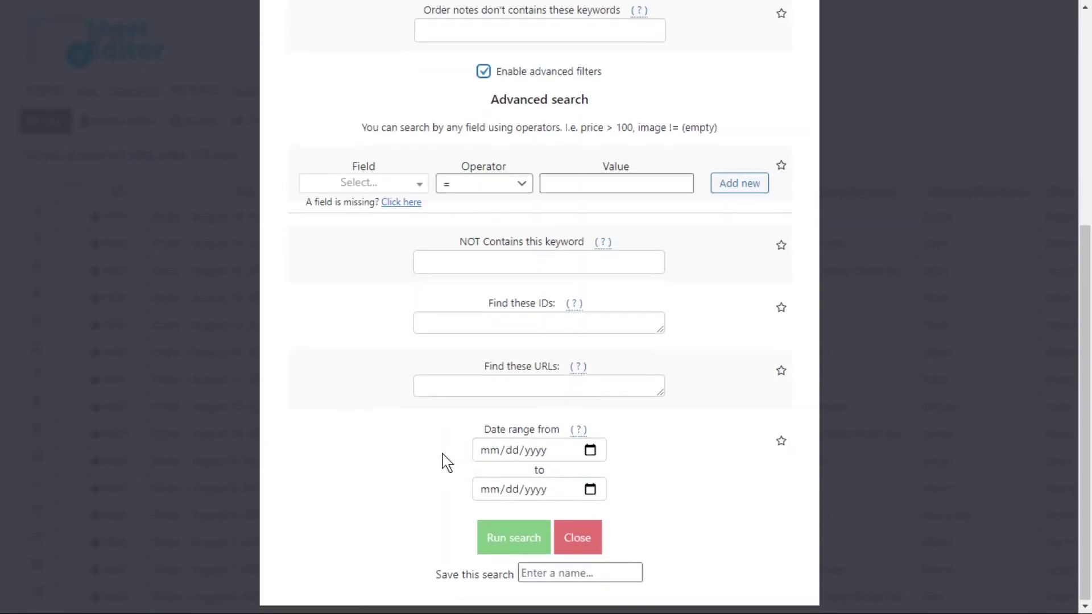
click(390, 184)
text(status)
click(396, 246)
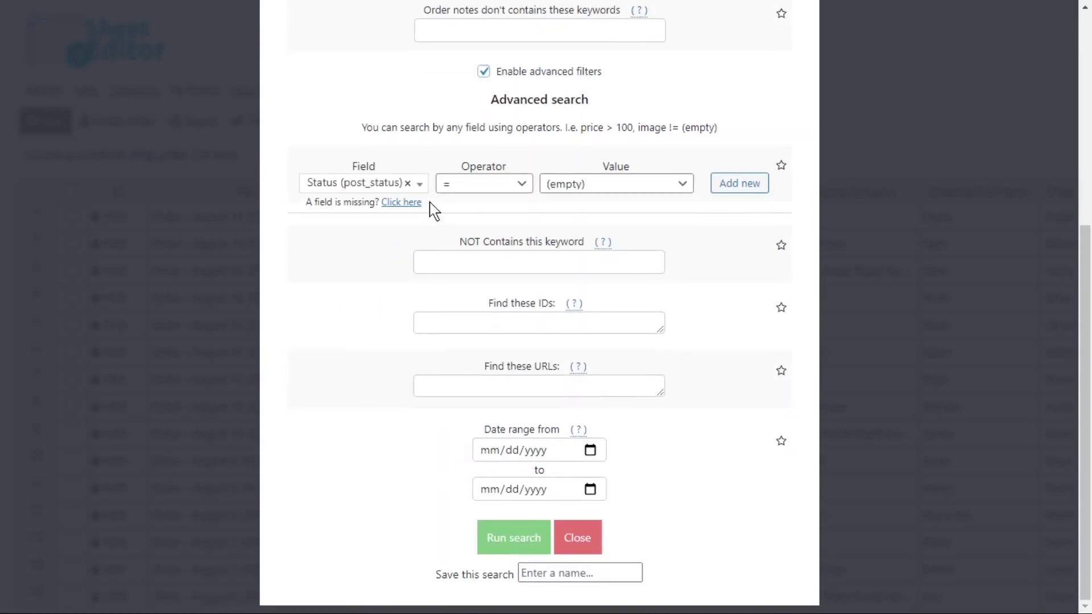
click(609, 186)
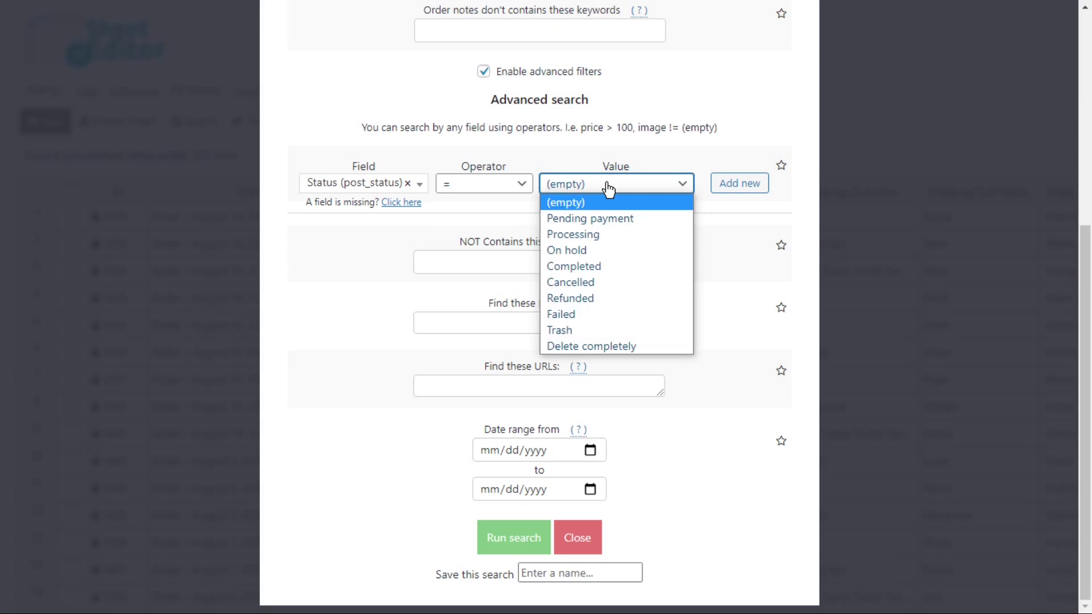
click(595, 267)
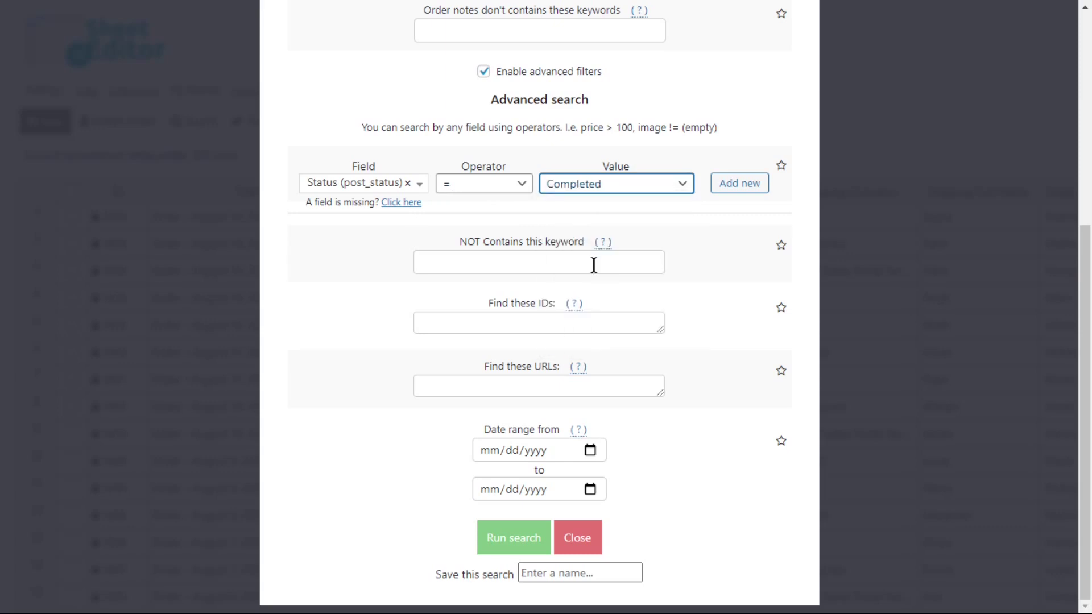
Set the date range 2021-05-01 to 2021-08-31 and run the search
click(590, 451)
click(601, 232)
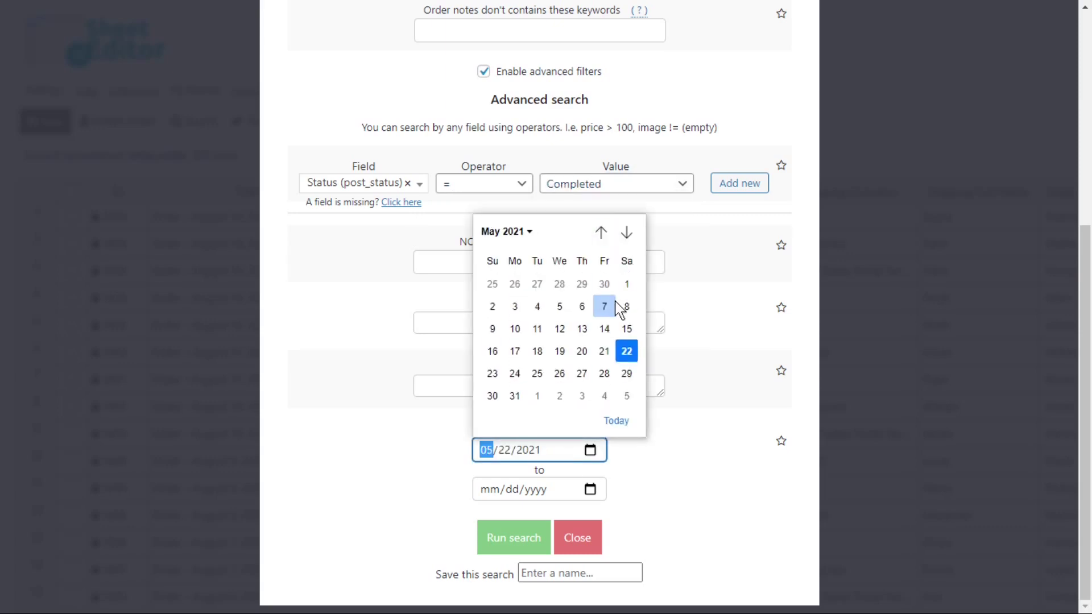
click(604, 305)
click(590, 489)
click(626, 272)
click(626, 271)
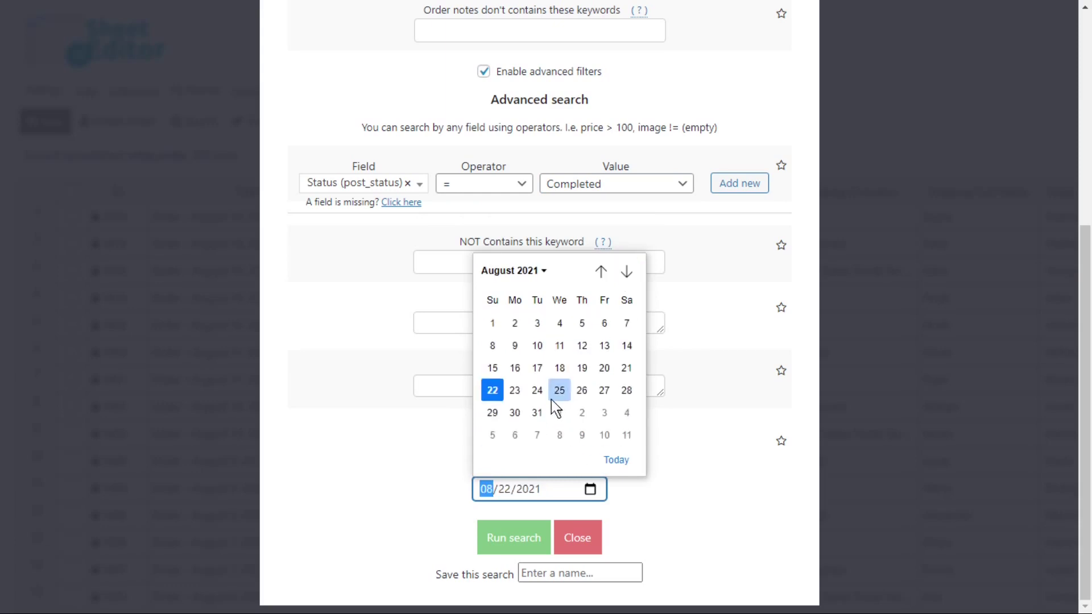
click(537, 412)
click(530, 537)
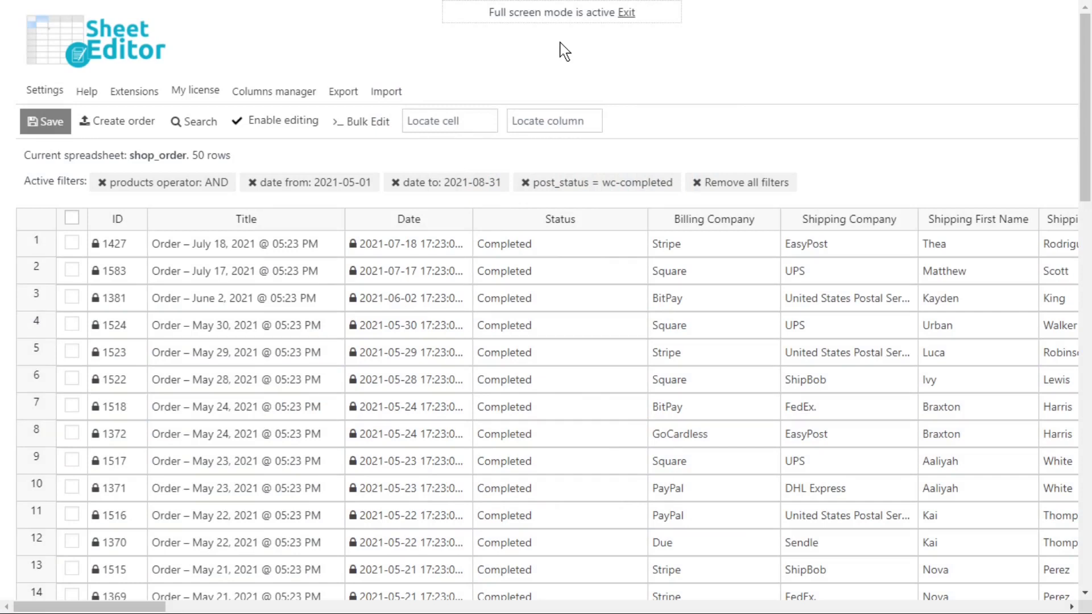
Bulk edit the Status of all 50 filtered orders to Trash and close the report
click(368, 123)
click(440, 223)
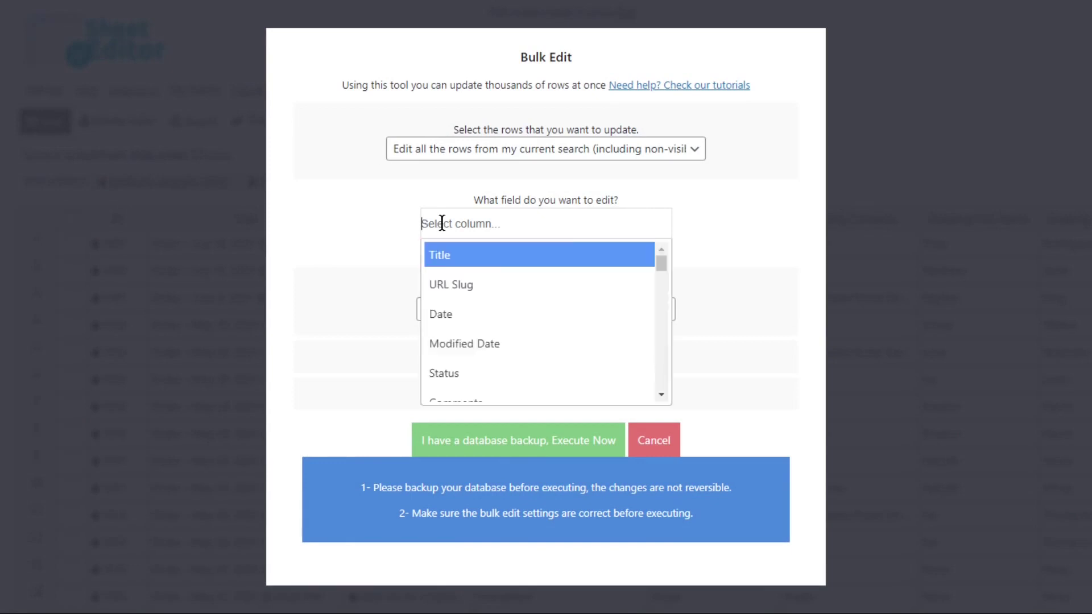
click(450, 375)
click(498, 316)
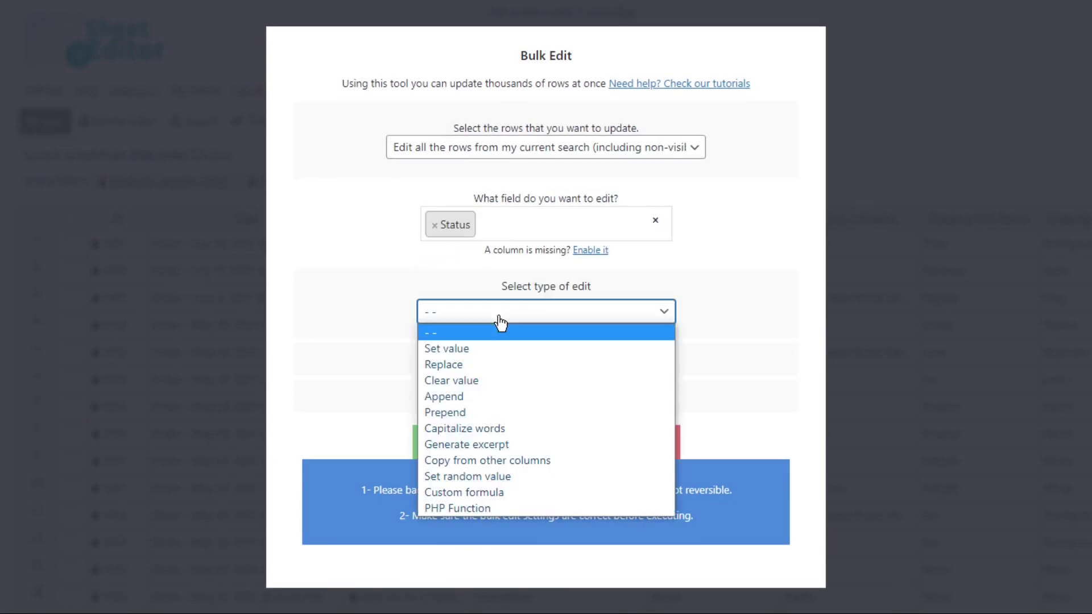
click(475, 347)
click(482, 357)
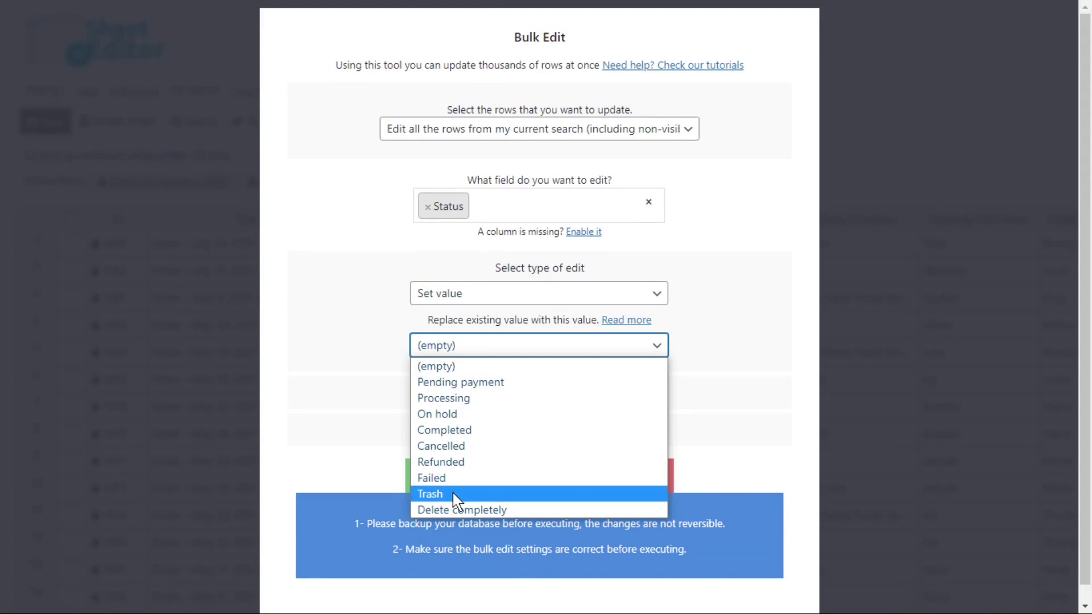
click(469, 493)
click(516, 478)
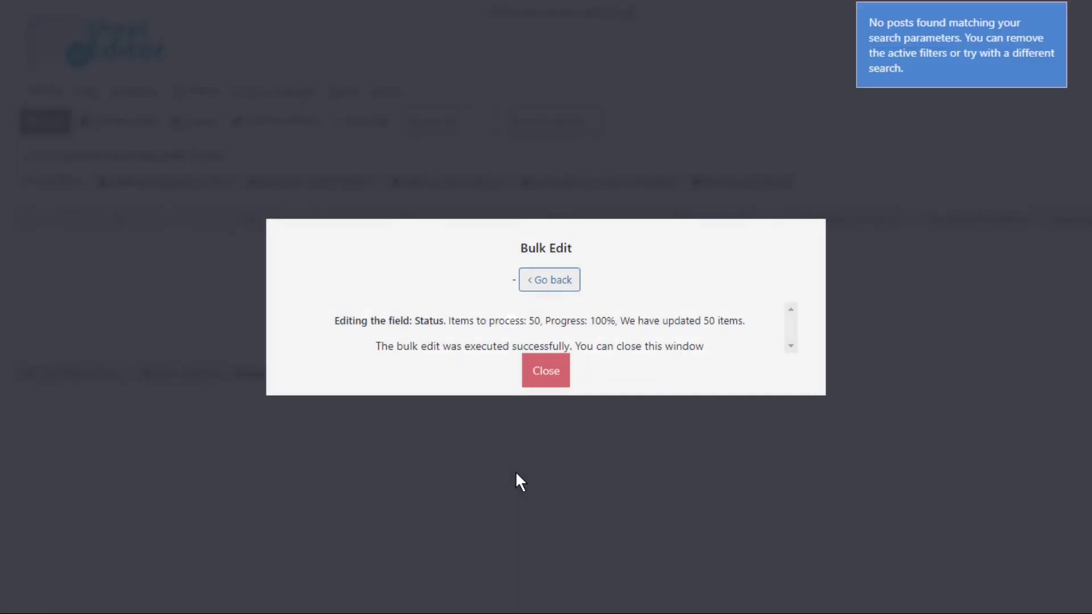
click(551, 382)
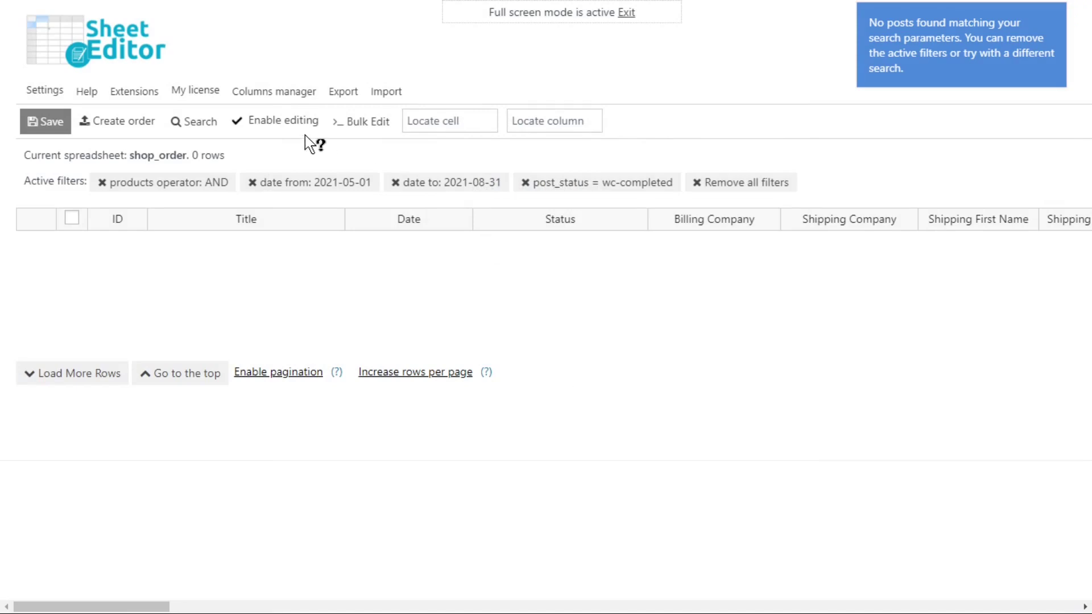
Search the orders for Status Trash
click(206, 129)
scroll(638, 204, down, 5)
click(646, 187)
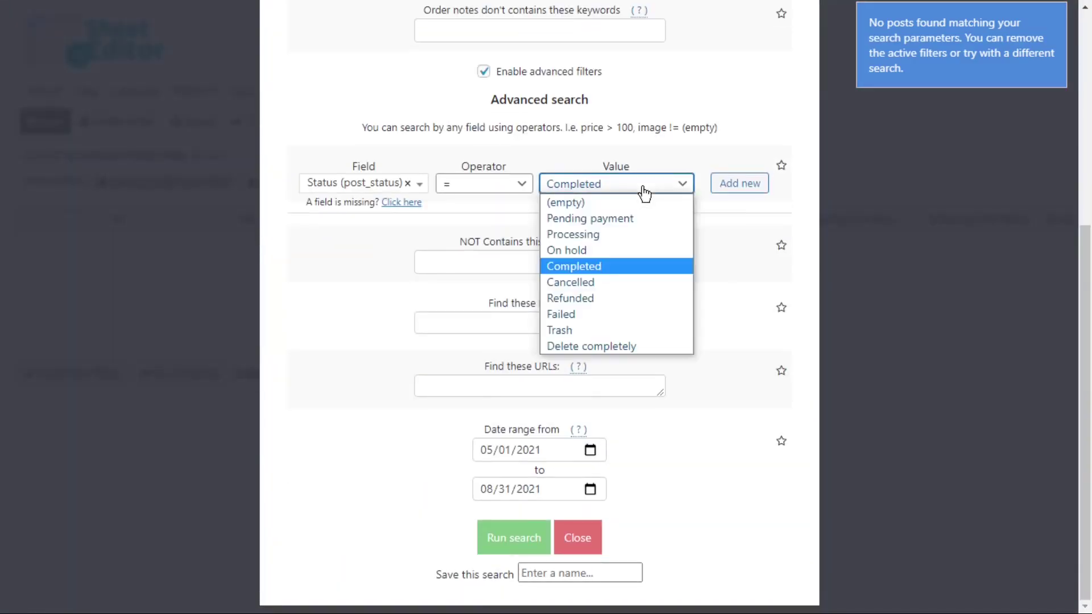
click(582, 331)
click(534, 541)
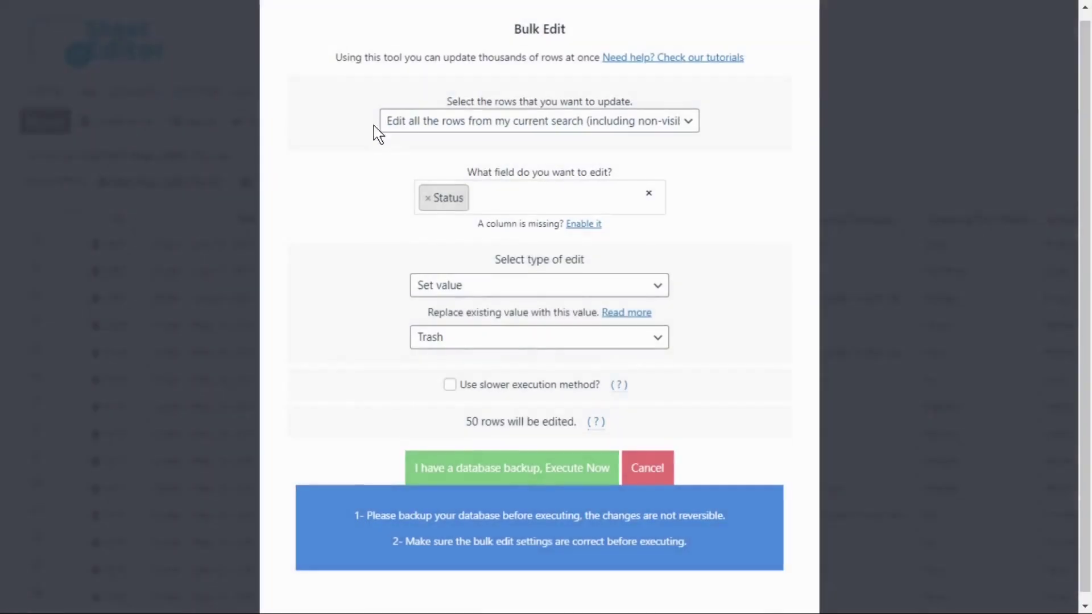
Bulk edit the 50 trashed orders' Status to Delete completely
click(655, 346)
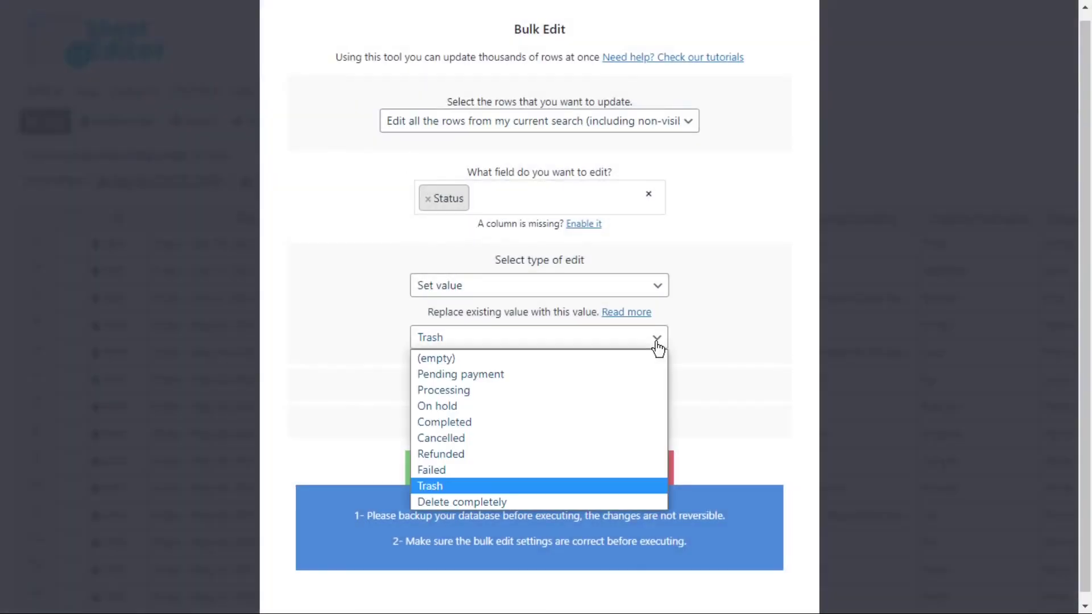
click(507, 501)
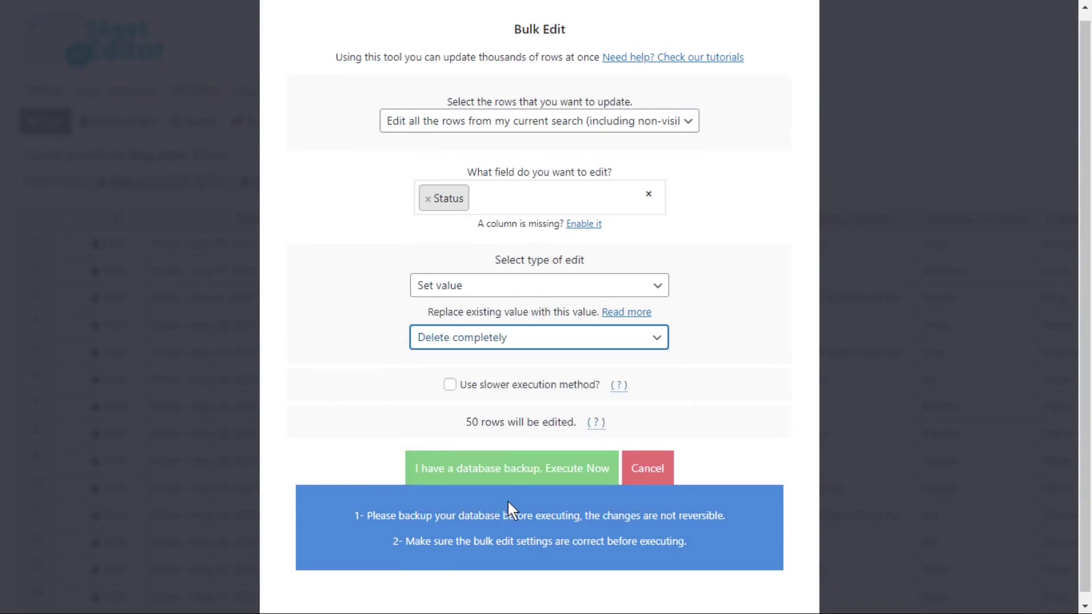
click(517, 467)
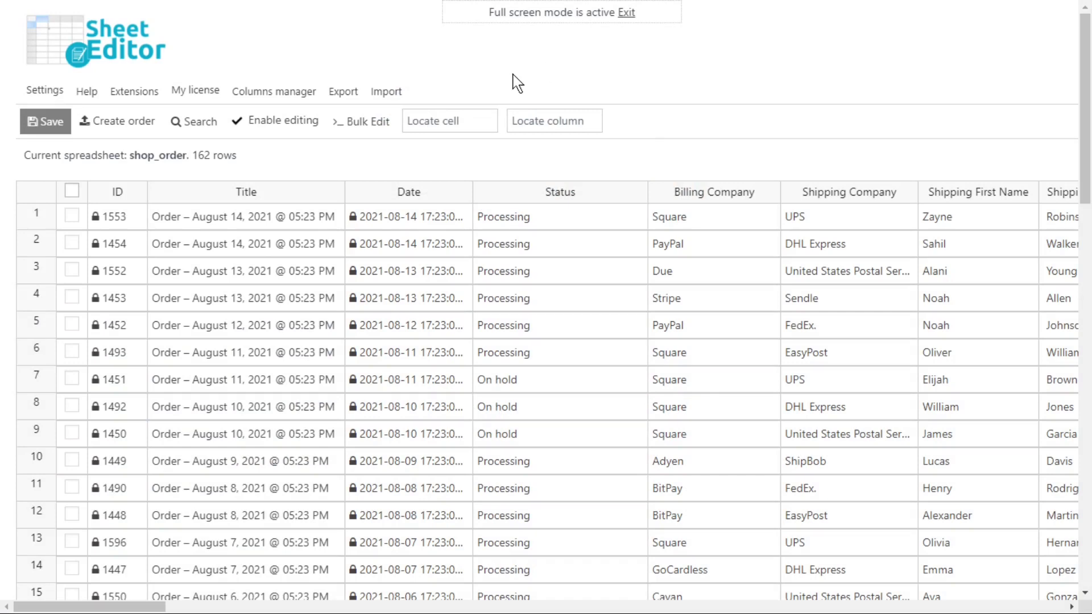
Bulk delete all 162 remaining orders and close the finished report
mouse_move(373, 125)
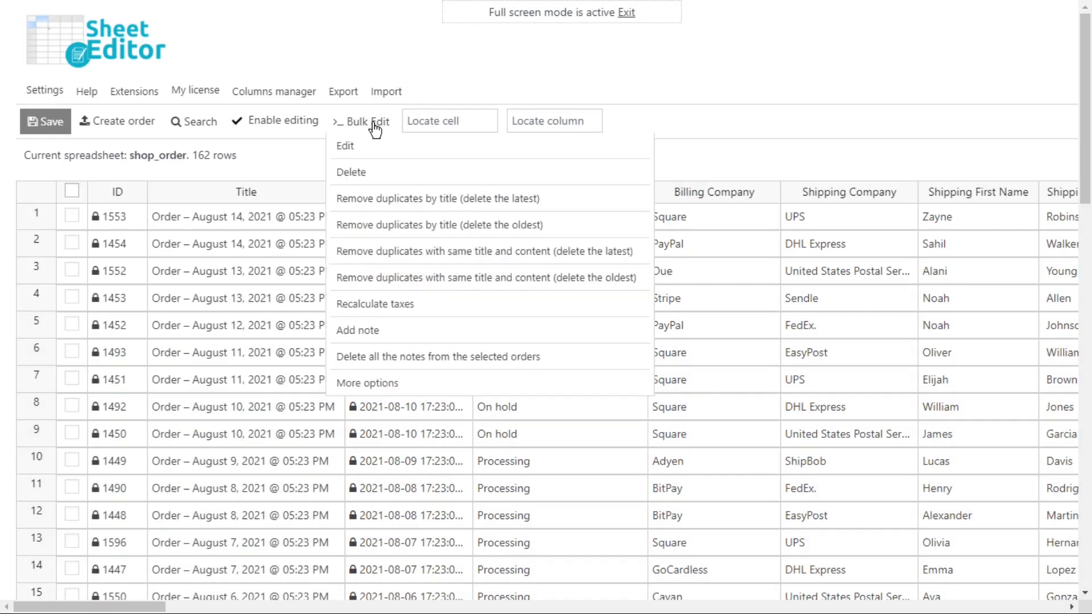
click(370, 170)
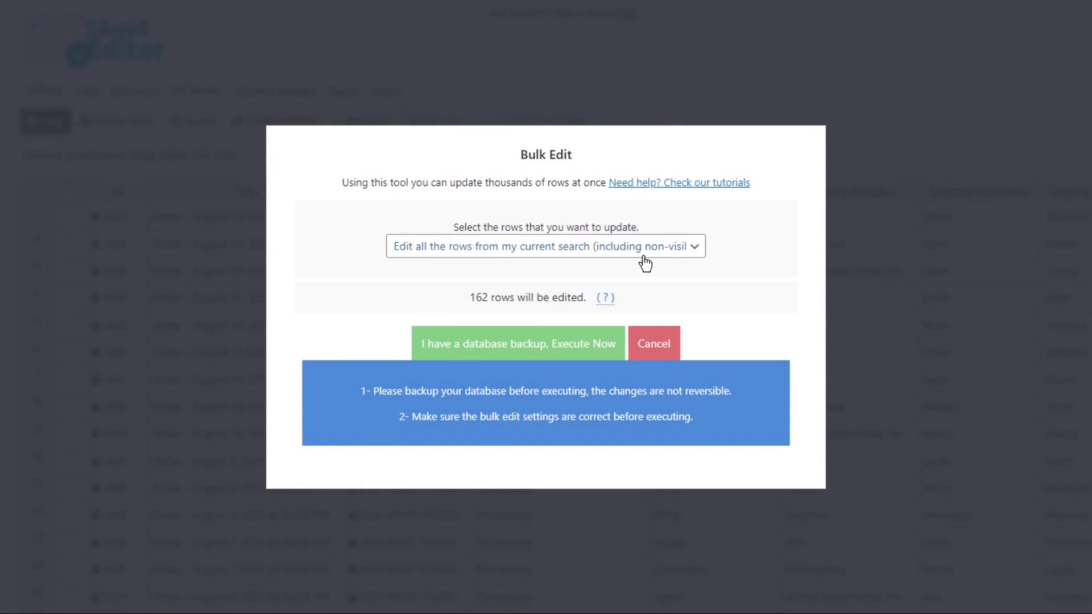
click(531, 345)
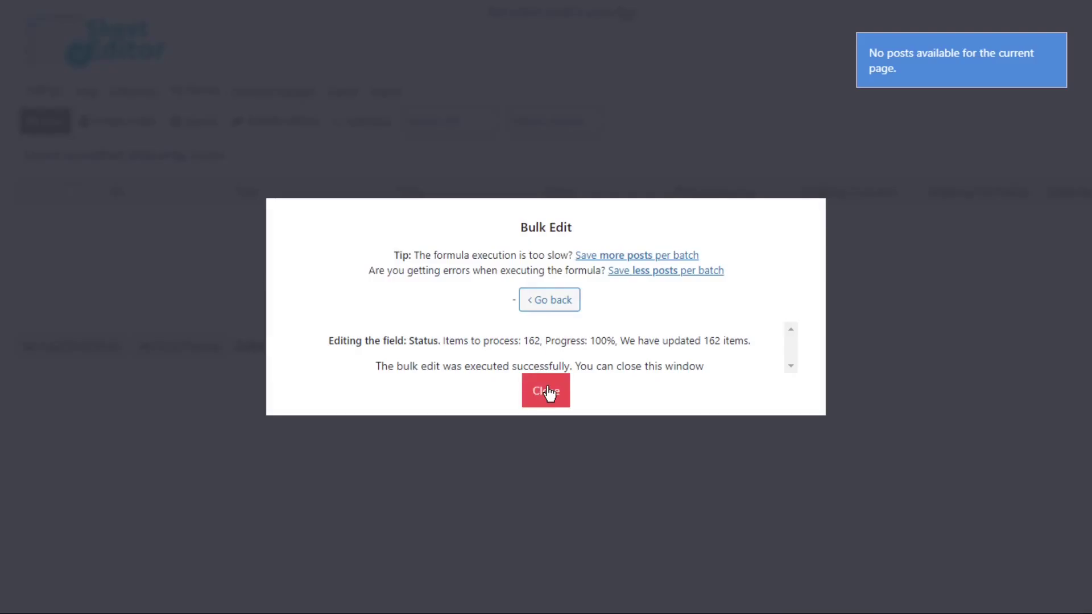
click(548, 390)
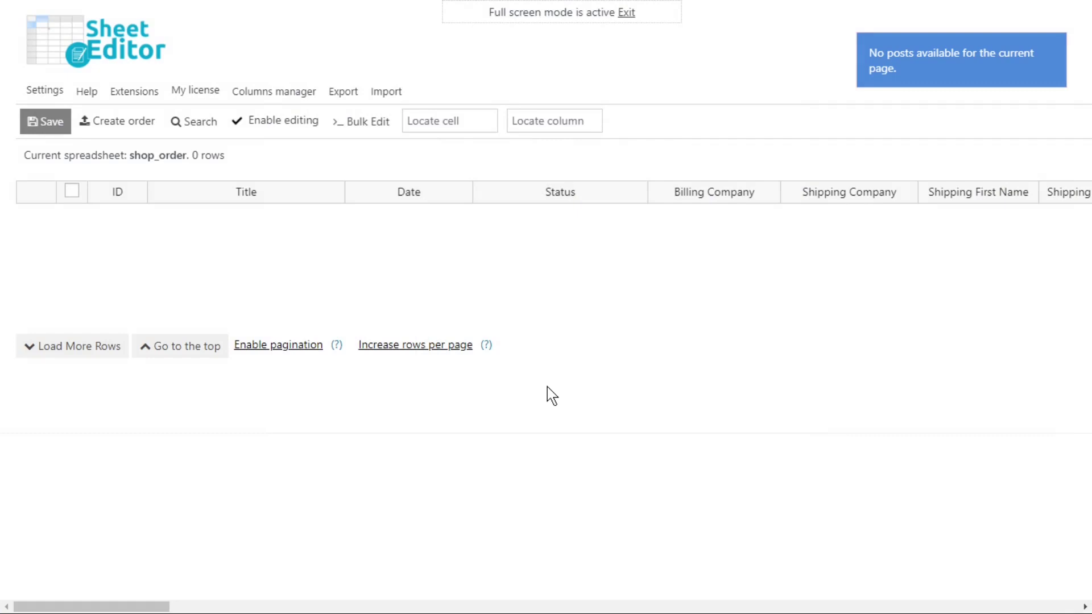